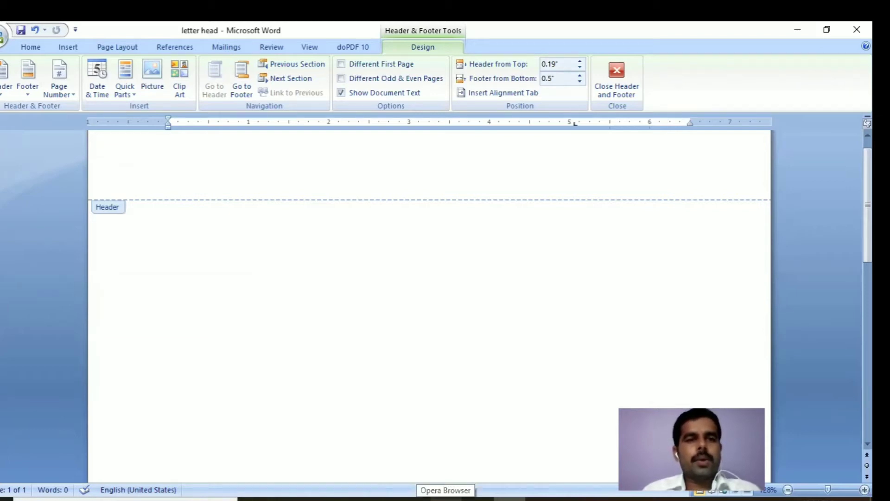
# Close the page header, reopen it for editing, and look over the header and footer areas.
pyautogui.click(619, 77)
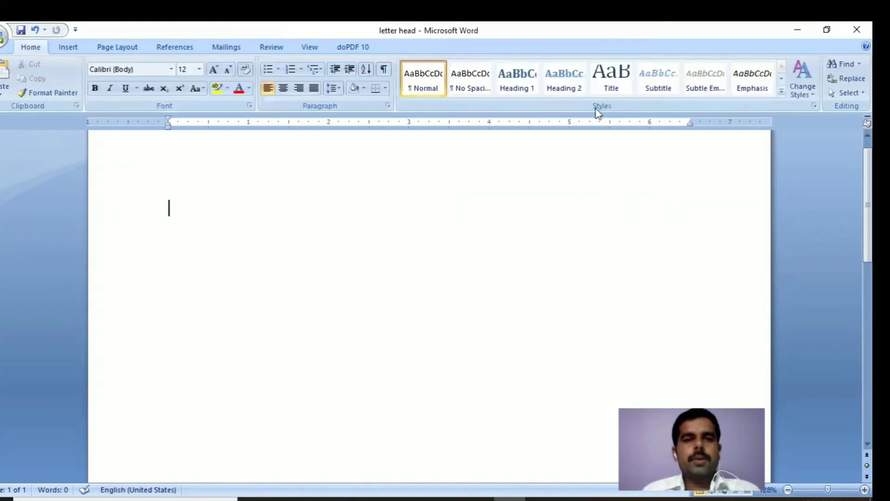
pyautogui.doubleClick(205, 189)
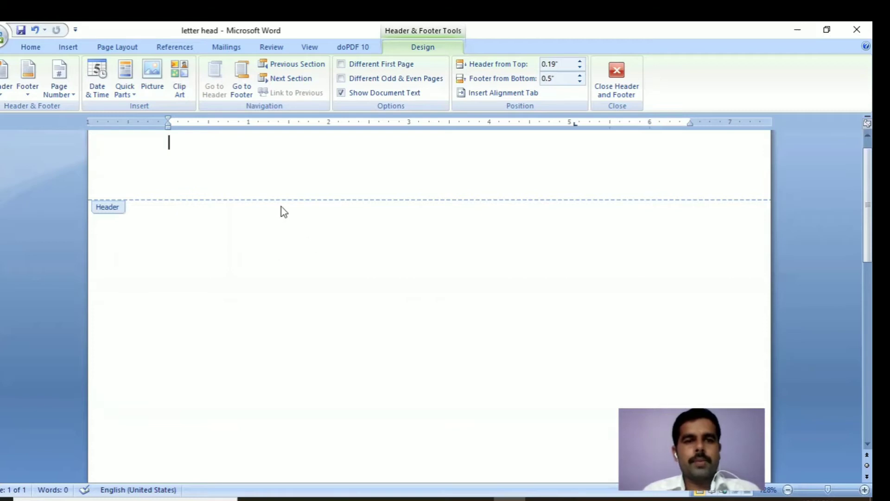
pyautogui.scroll(-10, 284, 229)
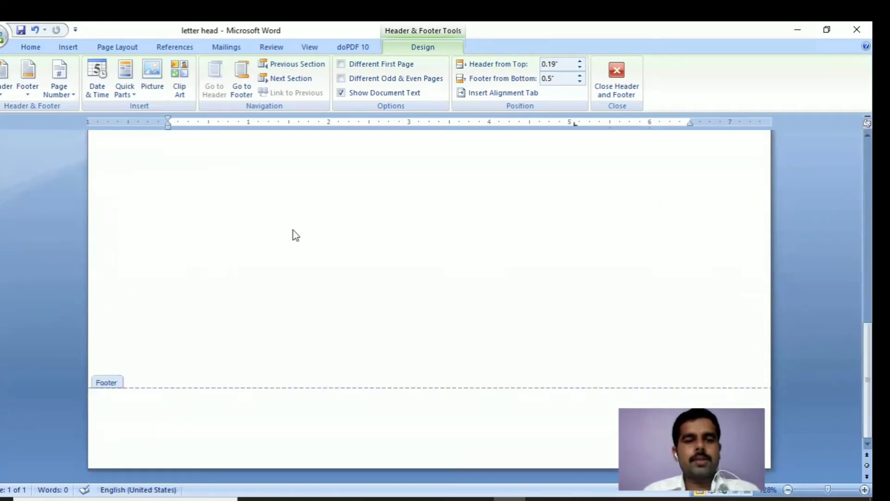
pyautogui.scroll(10, 307, 392)
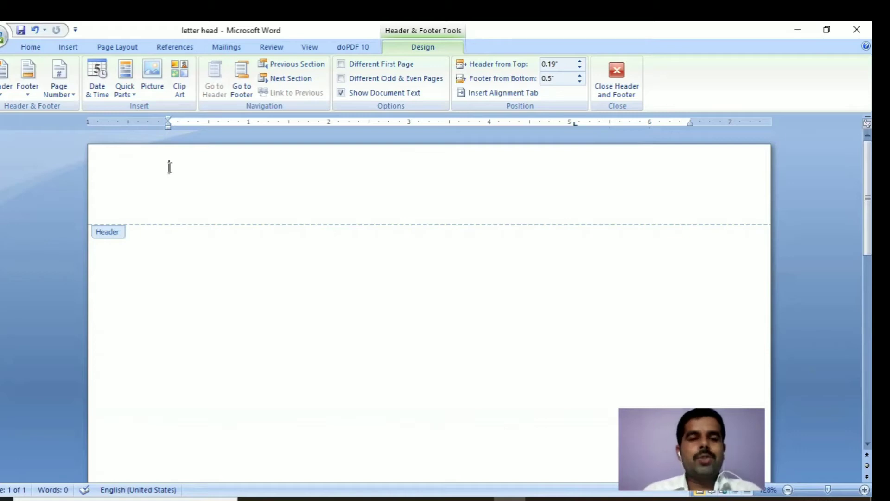
# Enter three left-aligned header lines reading YOUR NAME, QUALIFICATION and DESIGNATION.
pyautogui.write('YOUR')
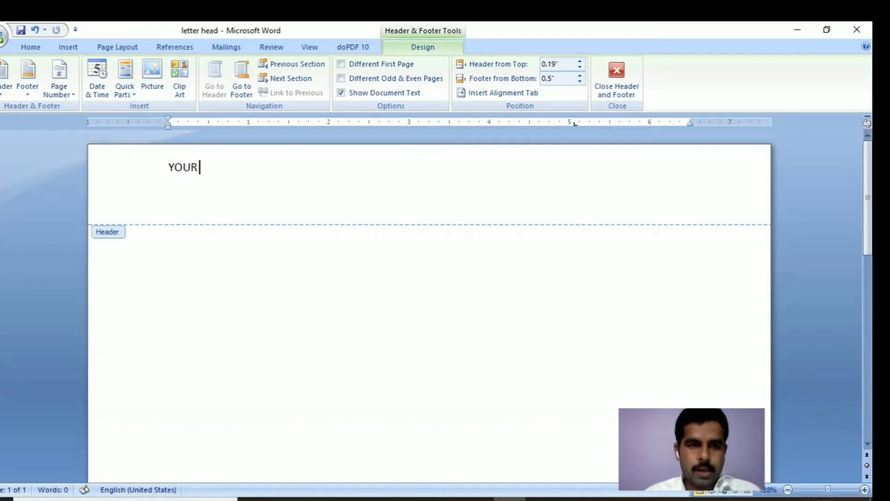
pyautogui.write(' NAME')
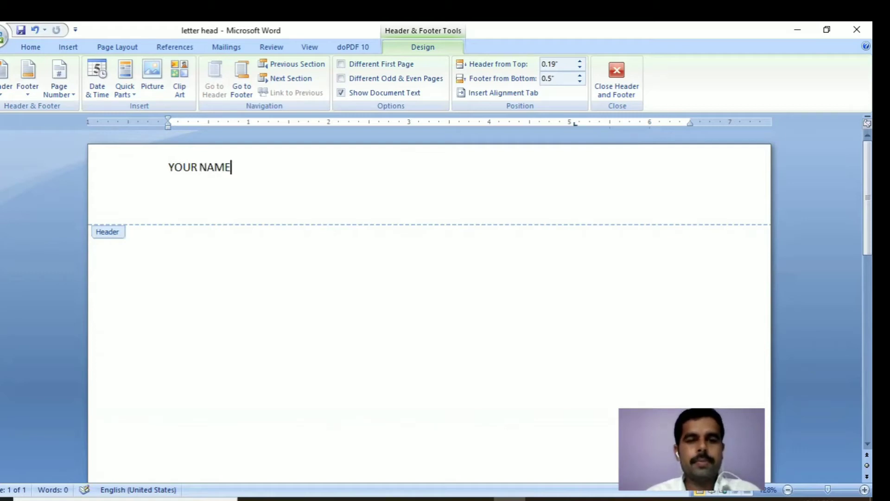
pyautogui.press('Return')
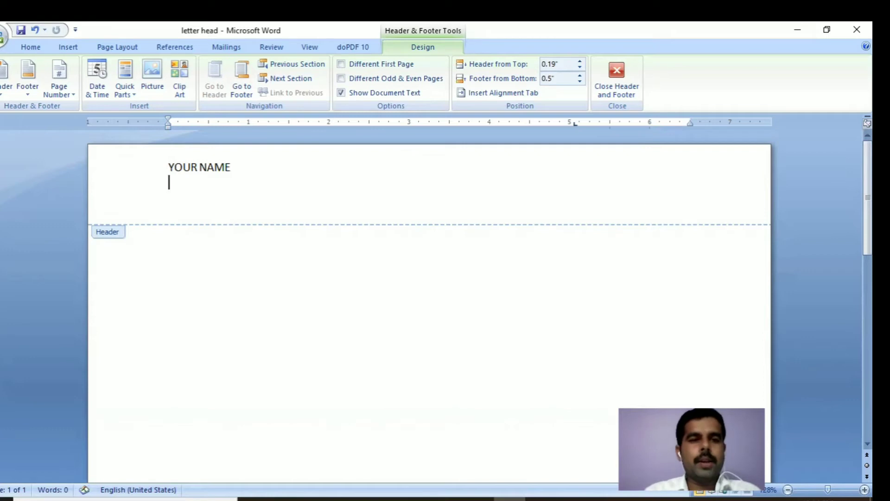
pyautogui.write('QUA')
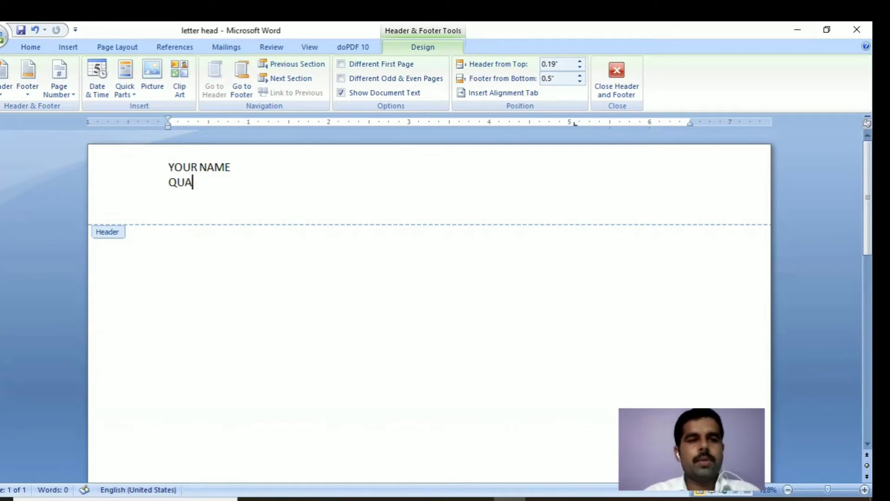
pyautogui.write('LIFICATION')
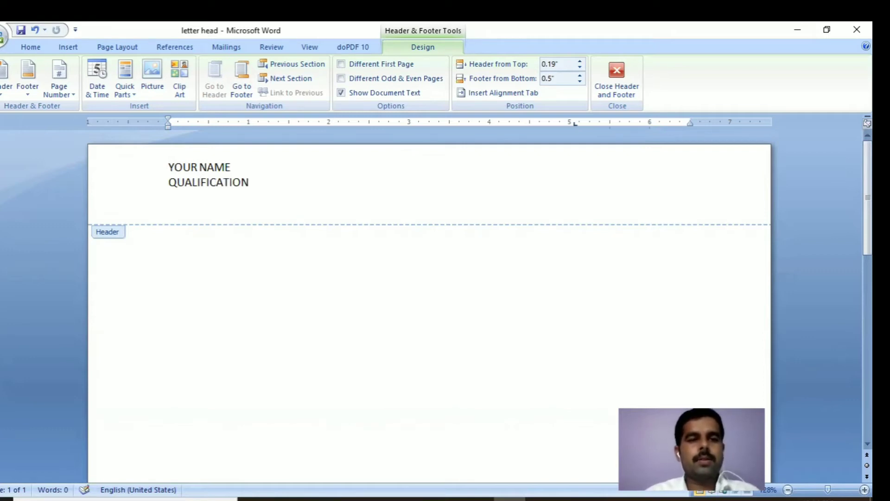
pyautogui.press('Return')
pyautogui.write('DE')
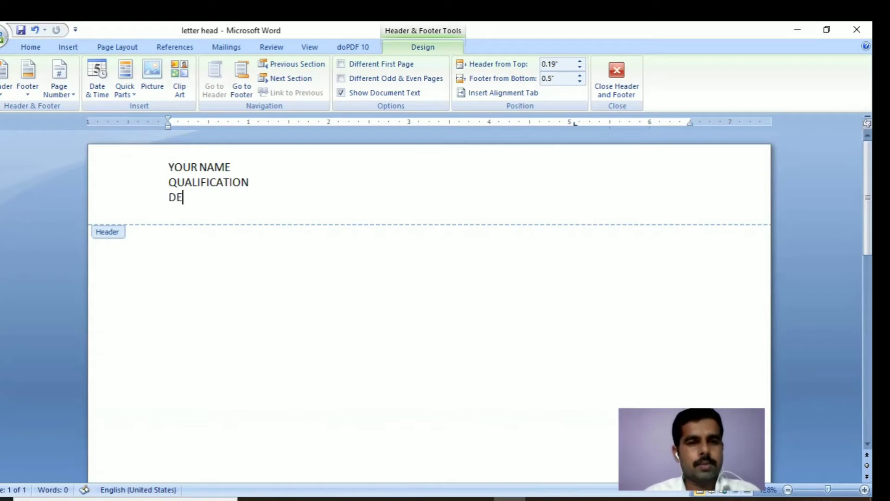
pyautogui.write('SIGNATION')
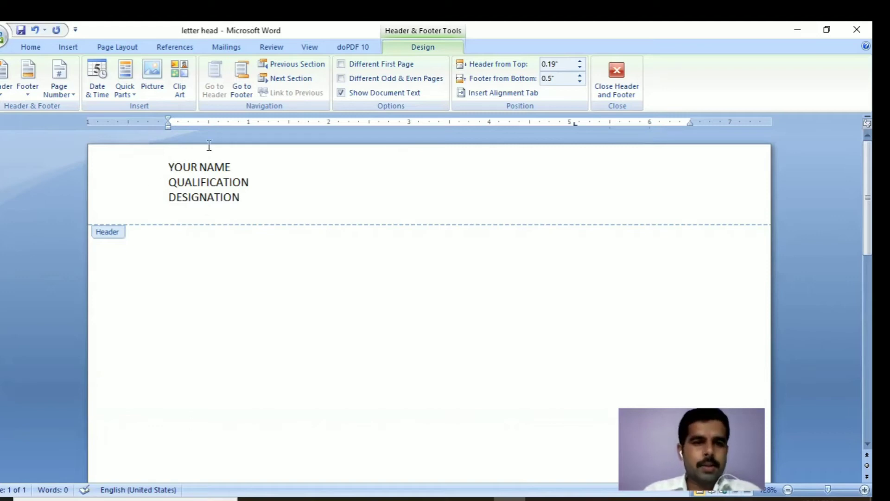
# Add DEPARTMENT OF IRR on the first header line, starting at about 5.1 inches on the ruler, keeping it on one line.
pyautogui.click(580, 167)
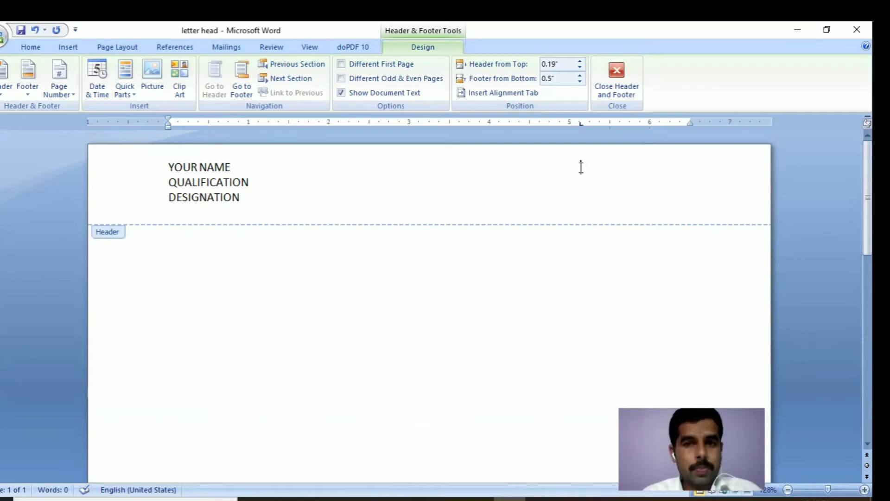
pyautogui.doubleClick(581, 168)
pyautogui.write('DEPAR')
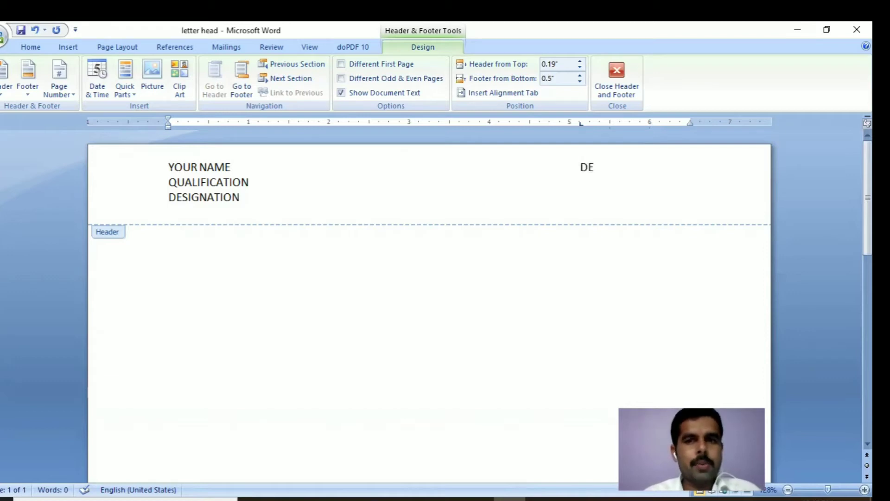
pyautogui.write('T')
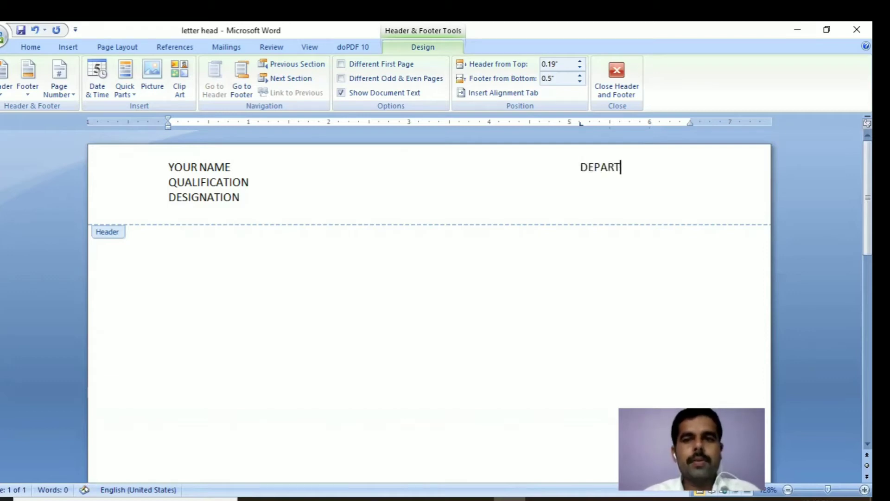
pyautogui.write('MENT OF IRRI')
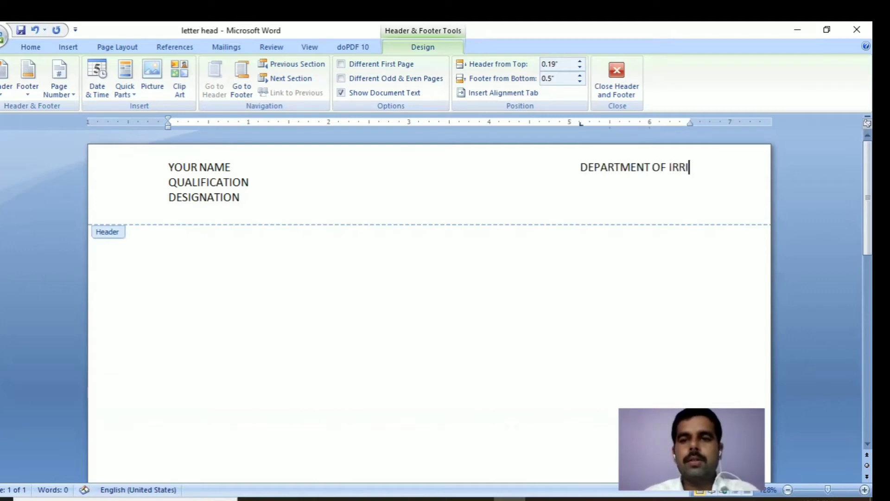
pyautogui.write('GATION')
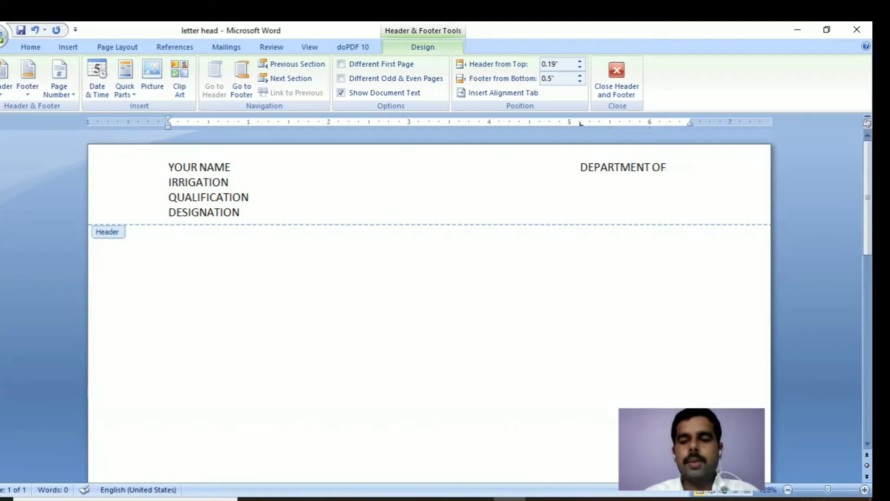
pyautogui.press('BackSpace')
pyautogui.press('BackSpace')
pyautogui.press('BackSpace')
pyautogui.press('BackSpace')
pyautogui.press('BackSpace')
pyautogui.press('BackSpace')
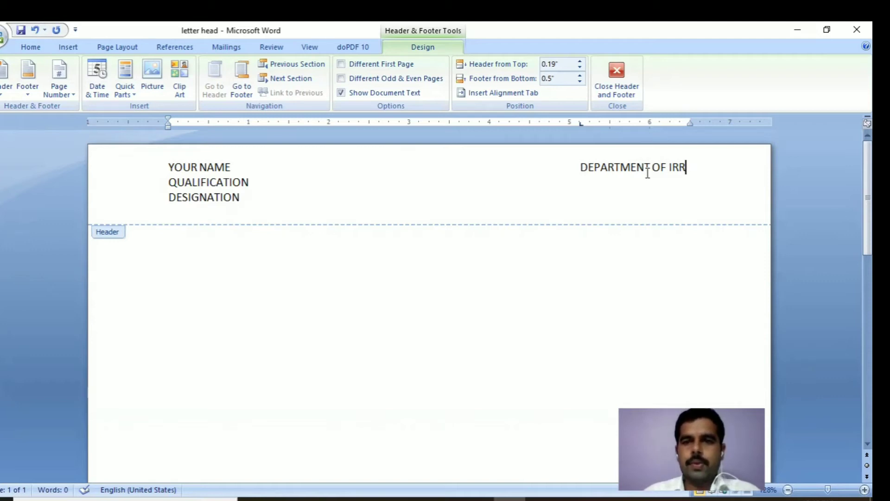
# Add "ORGANISATION," on the QUALIFICATION line, aligned under the department text.
pyautogui.doubleClick(583, 180)
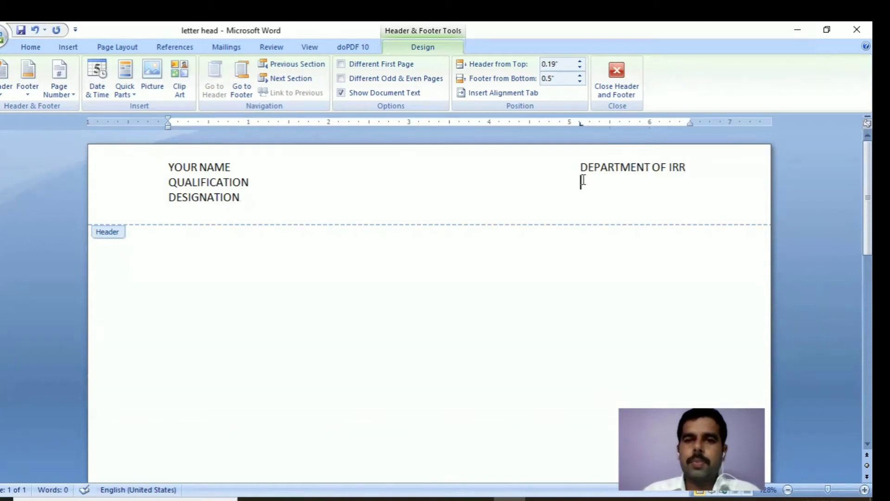
pyautogui.write('ORGA')
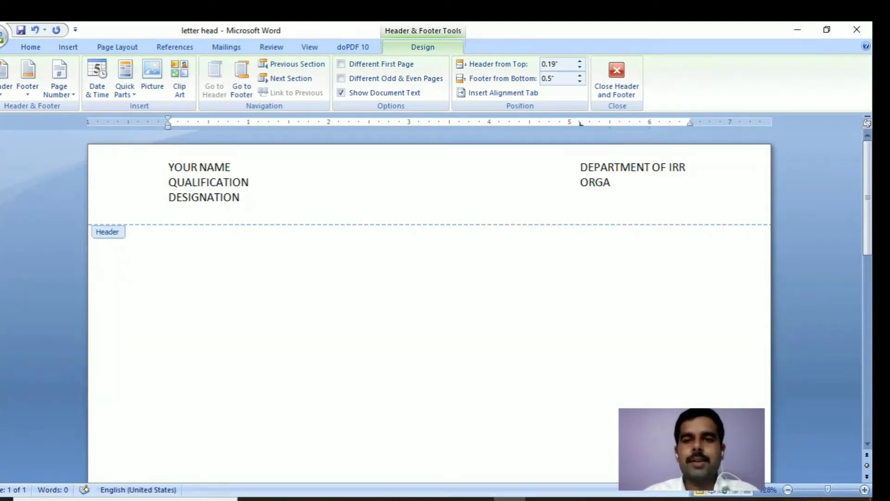
pyautogui.write('NISATION')
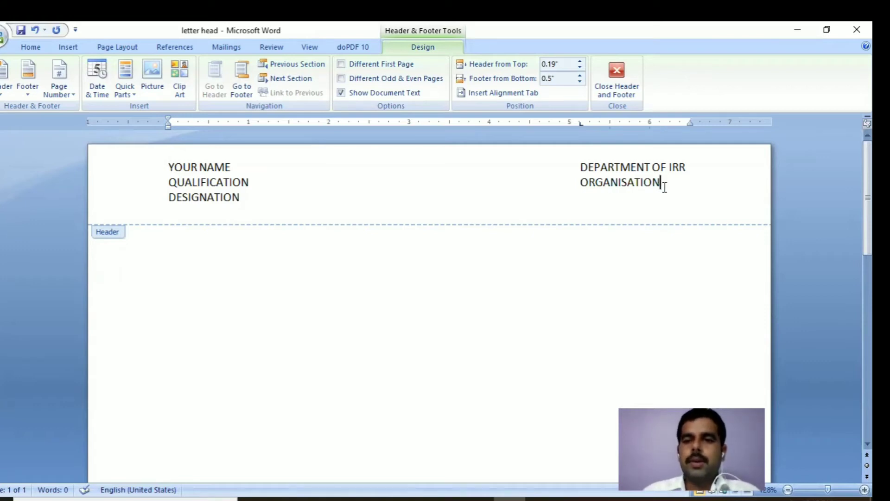
pyautogui.write(',')
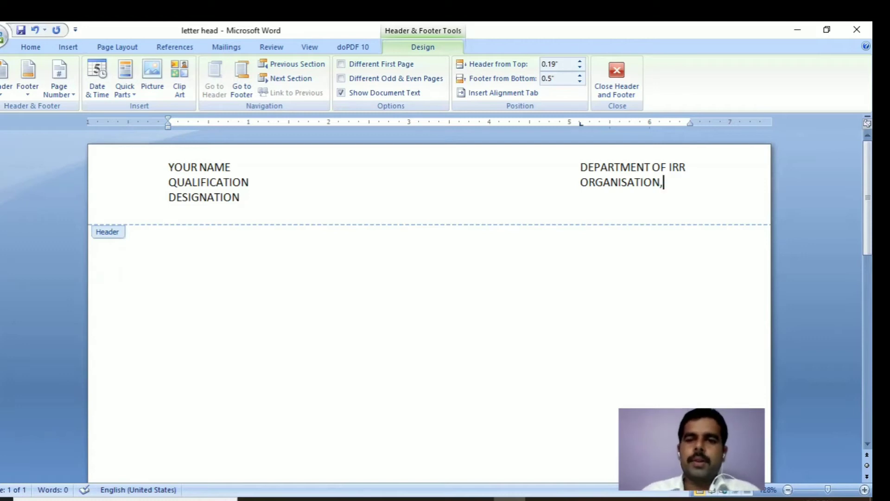
# Add "OFFICE No:" followed by the office number on the DESIGNATION line, aligned under the organisation text.
pyautogui.click(588, 194)
pyautogui.press('Tab')
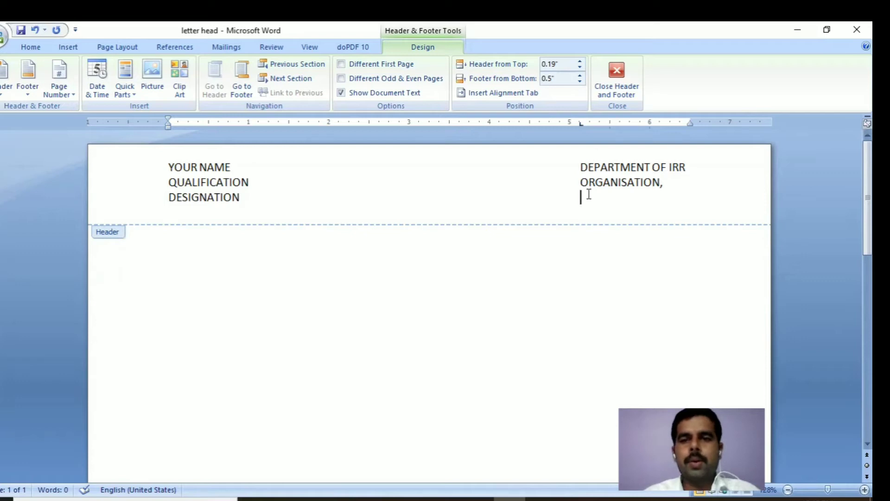
pyautogui.write('OF')
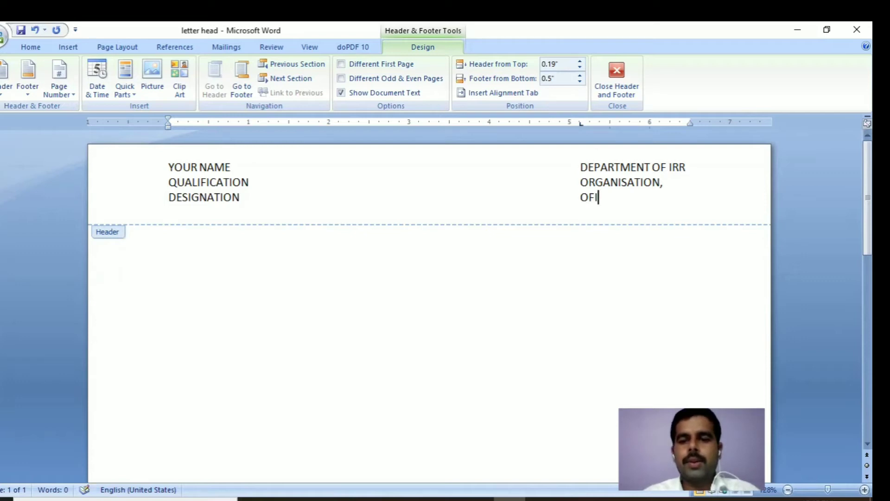
pyautogui.write('FICE')
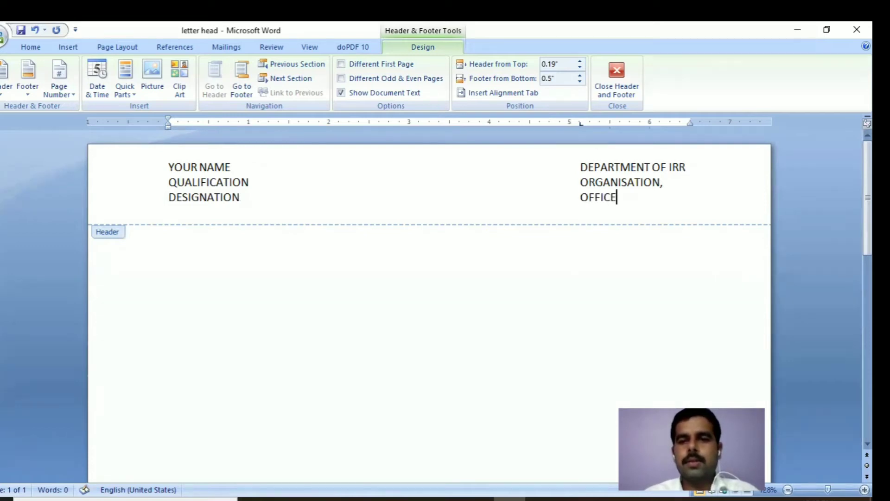
pyautogui.write(' n')
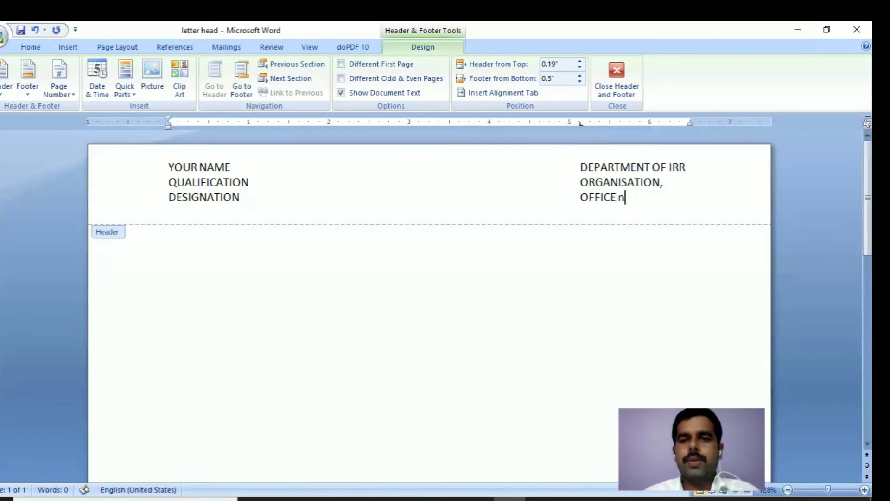
pyautogui.press('BackSpace')
pyautogui.write('n')
pyautogui.press('BackSpace')
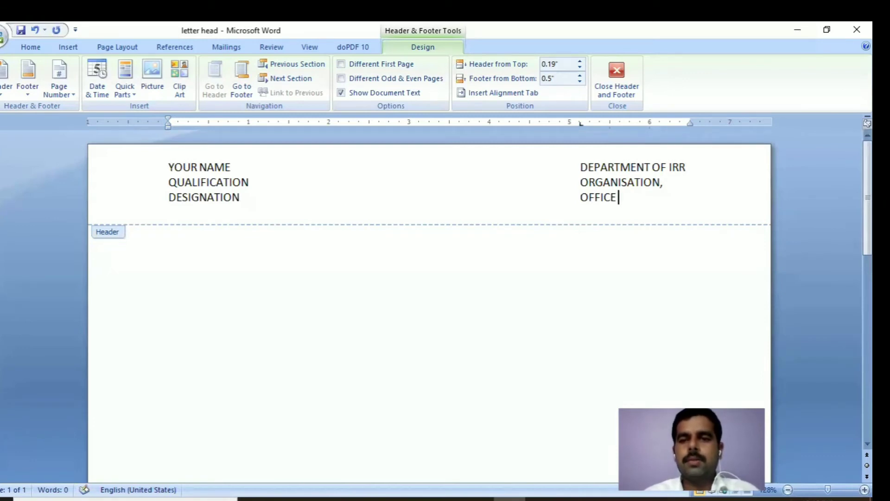
pyautogui.write('No')
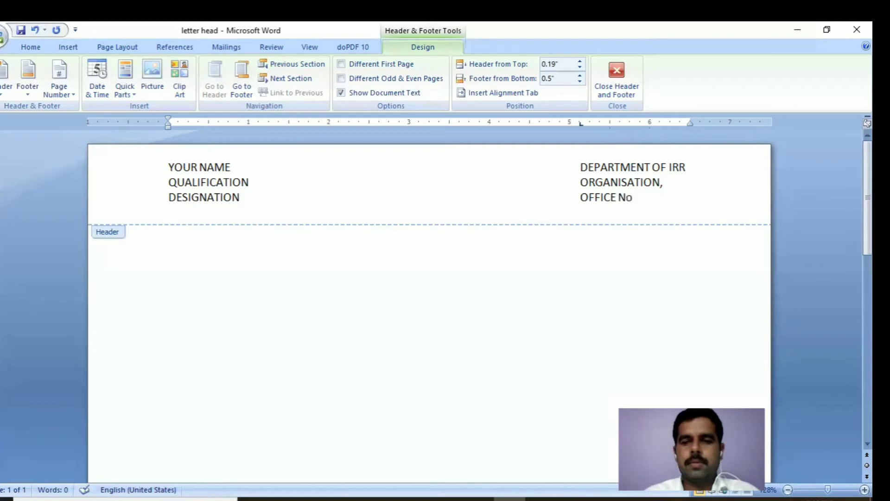
pyautogui.write(':')
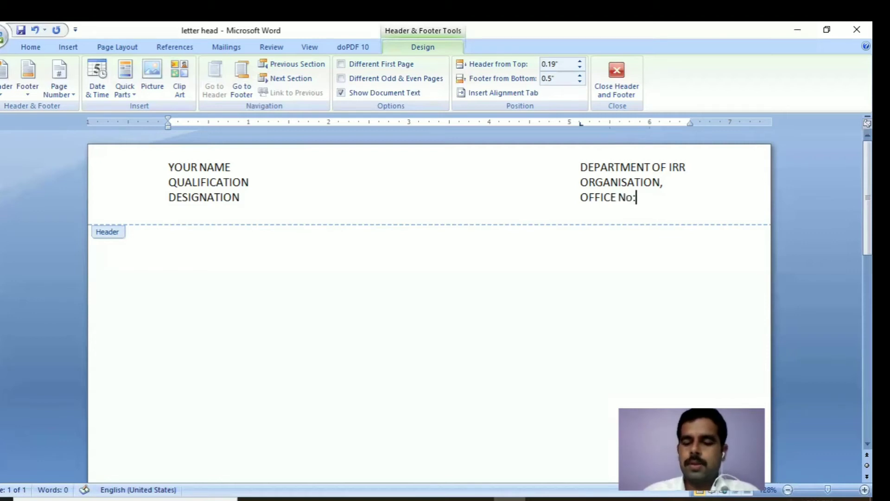
pyautogui.write('000-1230')
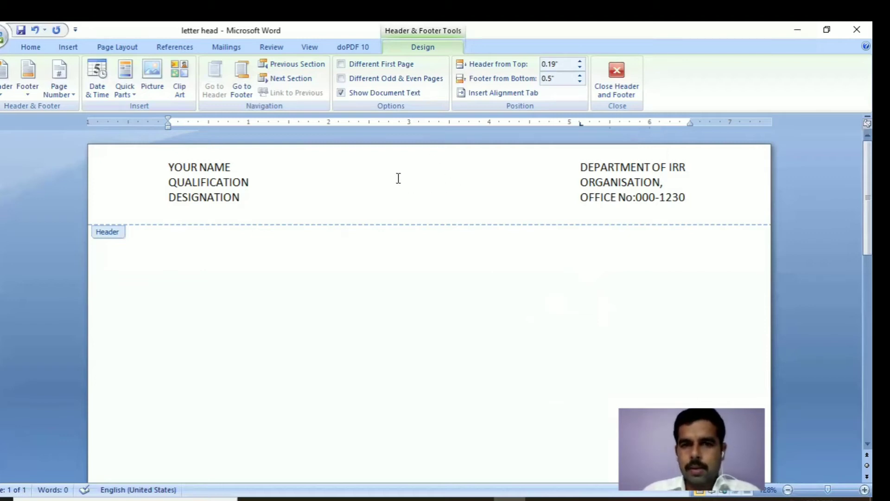
# Paste the copied apple picture into the middle of the header between the two text blocks and move it slightly down.
pyautogui.press('Up')
pyautogui.press('Up')
pyautogui.hotkey('ctrl', 'Left')
pyautogui.hotkey('ctrl', 'Left')
pyautogui.hotkey('ctrl', 'Left')
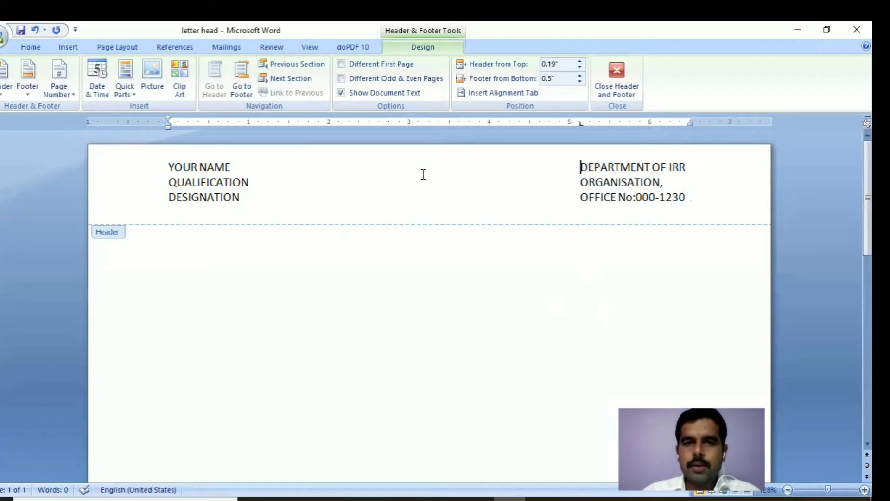
pyautogui.rightClick(423, 174)
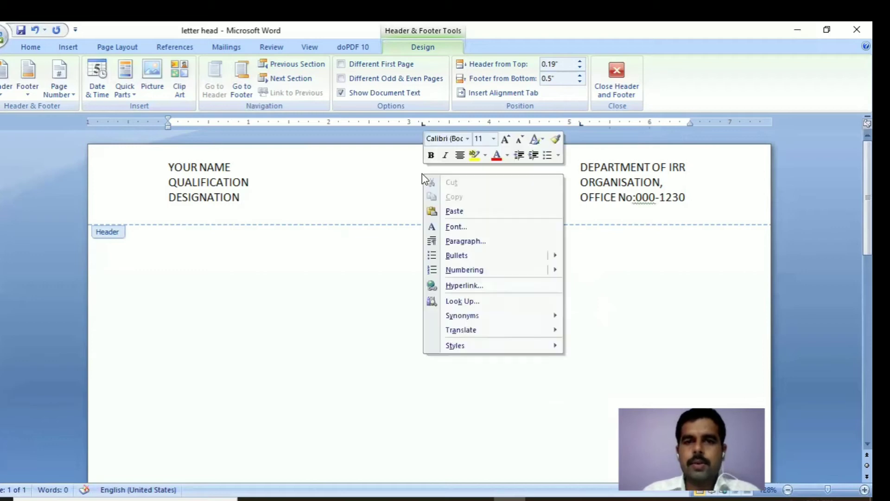
pyautogui.click(446, 213)
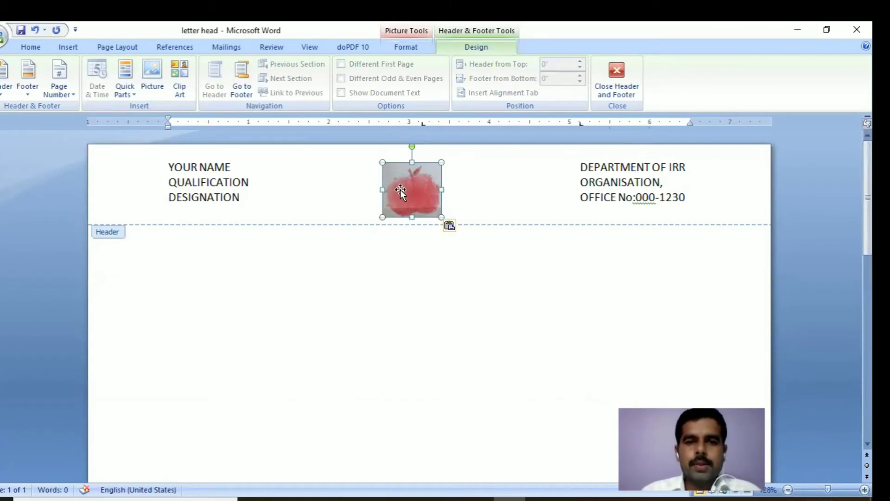
pyautogui.moveTo(400, 189)
pyautogui.mouseDown()
pyautogui.moveTo(342, 192)
pyautogui.moveTo(400, 193)
pyautogui.mouseUp()
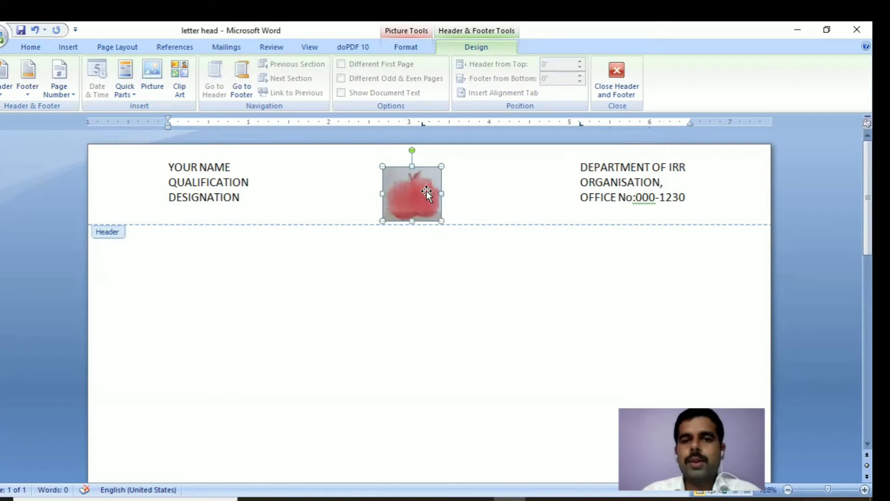
pyautogui.moveTo(419, 193)
pyautogui.mouseDown()
pyautogui.moveTo(506, 193)
pyautogui.moveTo(329, 192)
pyautogui.moveTo(419, 194)
pyautogui.mouseUp()
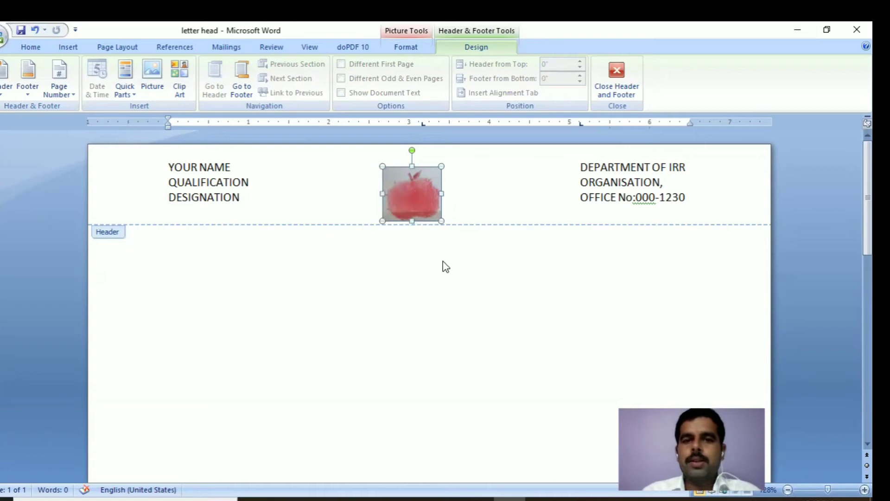
# Set the apple picture's text wrapping to Through and move the picture slightly up within the header.
pyautogui.rightClick(411, 188)
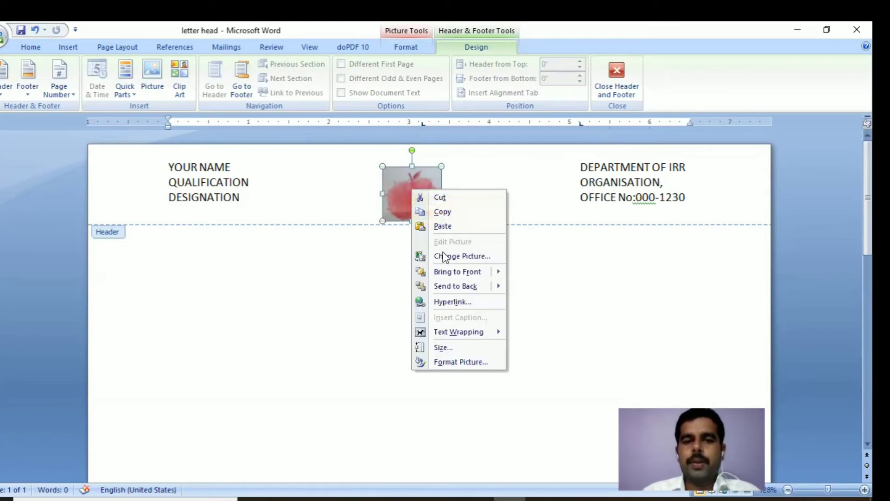
pyautogui.moveTo(461, 330)
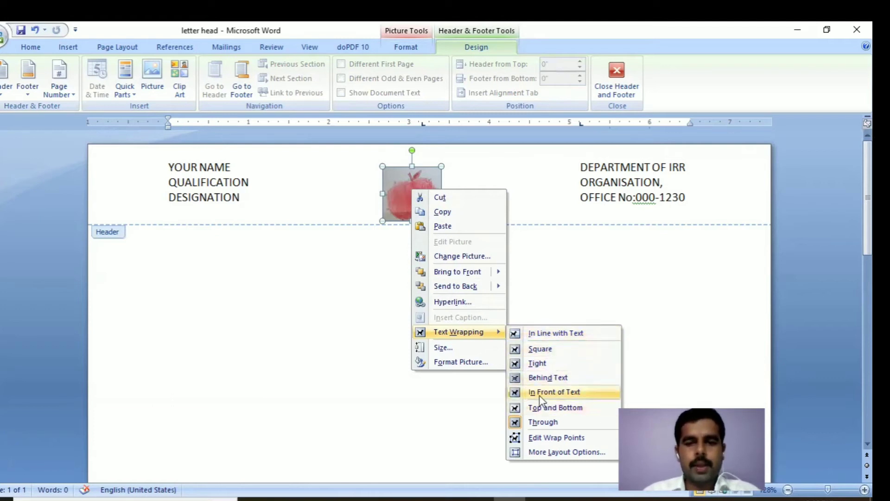
pyautogui.click(558, 423)
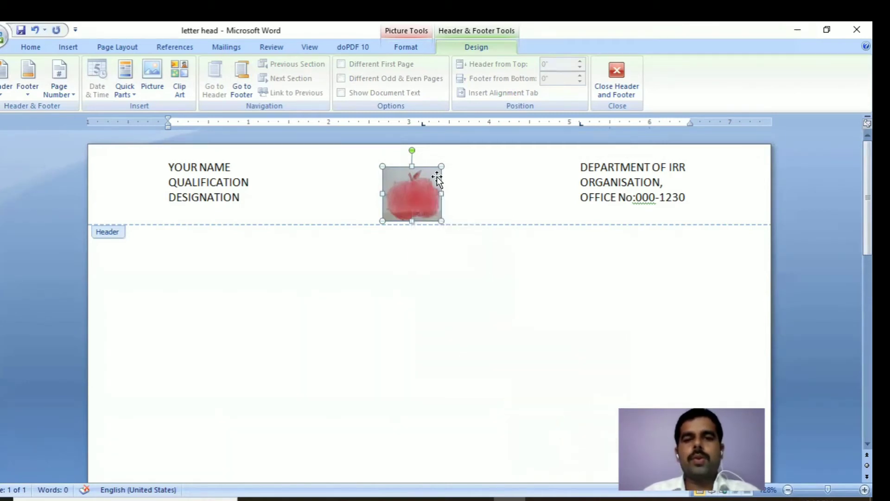
pyautogui.moveTo(416, 190)
pyautogui.mouseDown()
pyautogui.moveTo(582, 200)
pyautogui.moveTo(574, 314)
pyautogui.moveTo(418, 226)
pyautogui.moveTo(429, 256)
pyautogui.moveTo(417, 182)
pyautogui.moveTo(426, 182)
pyautogui.moveTo(411, 189)
pyautogui.moveTo(415, 183)
pyautogui.mouseUp()
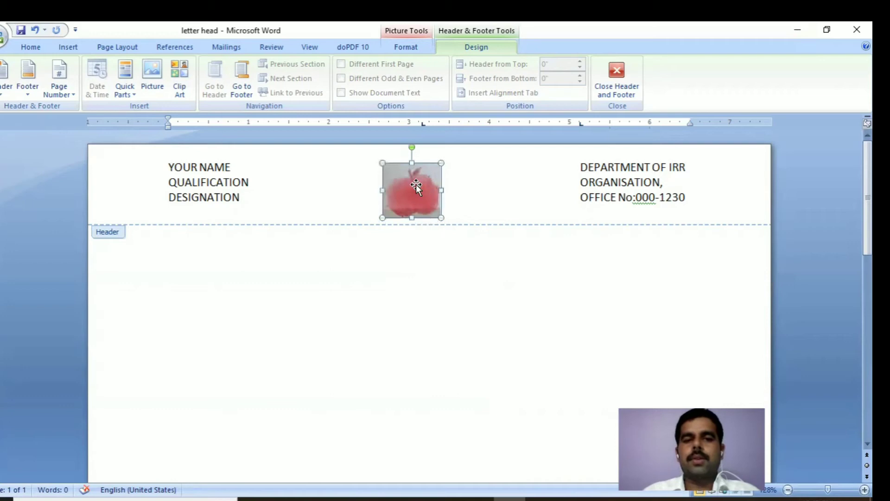